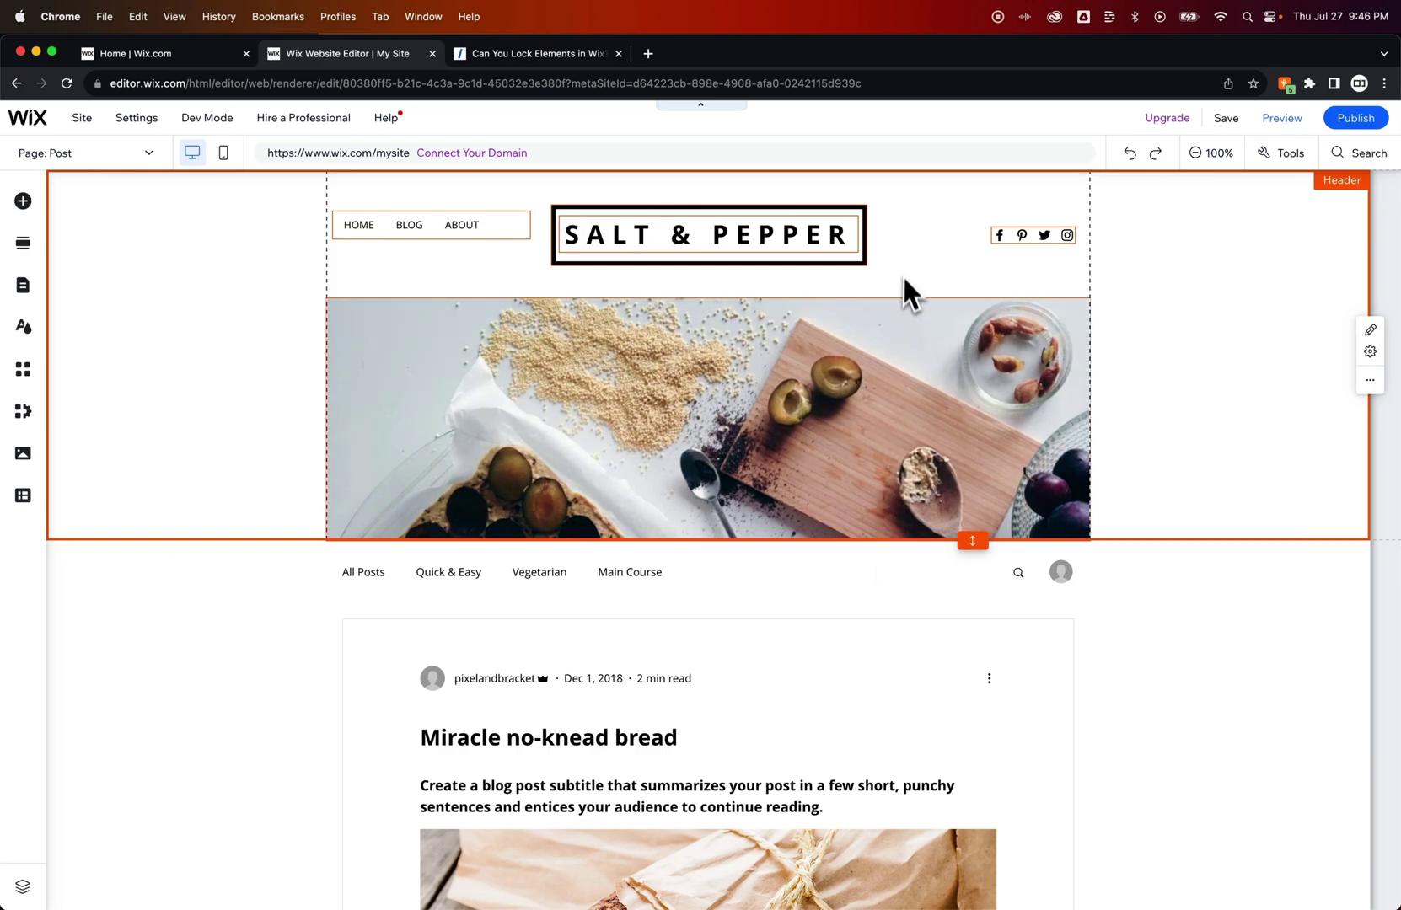
Step: Select the SALT & PEPPER title with the HOME/BLOG/ABOUT menu and nudge them slightly
click(902, 268)
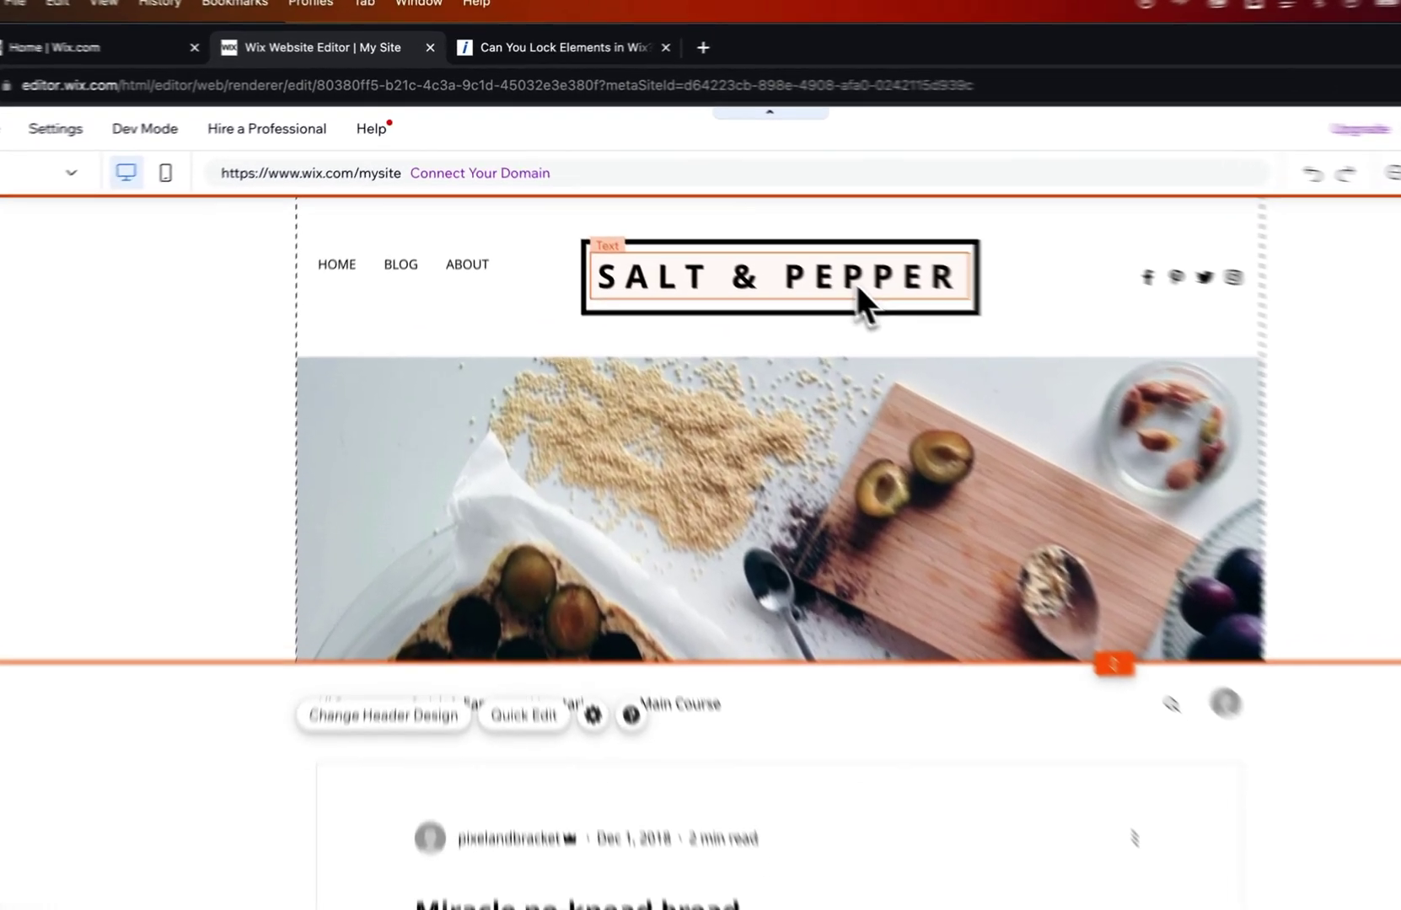
click(779, 241)
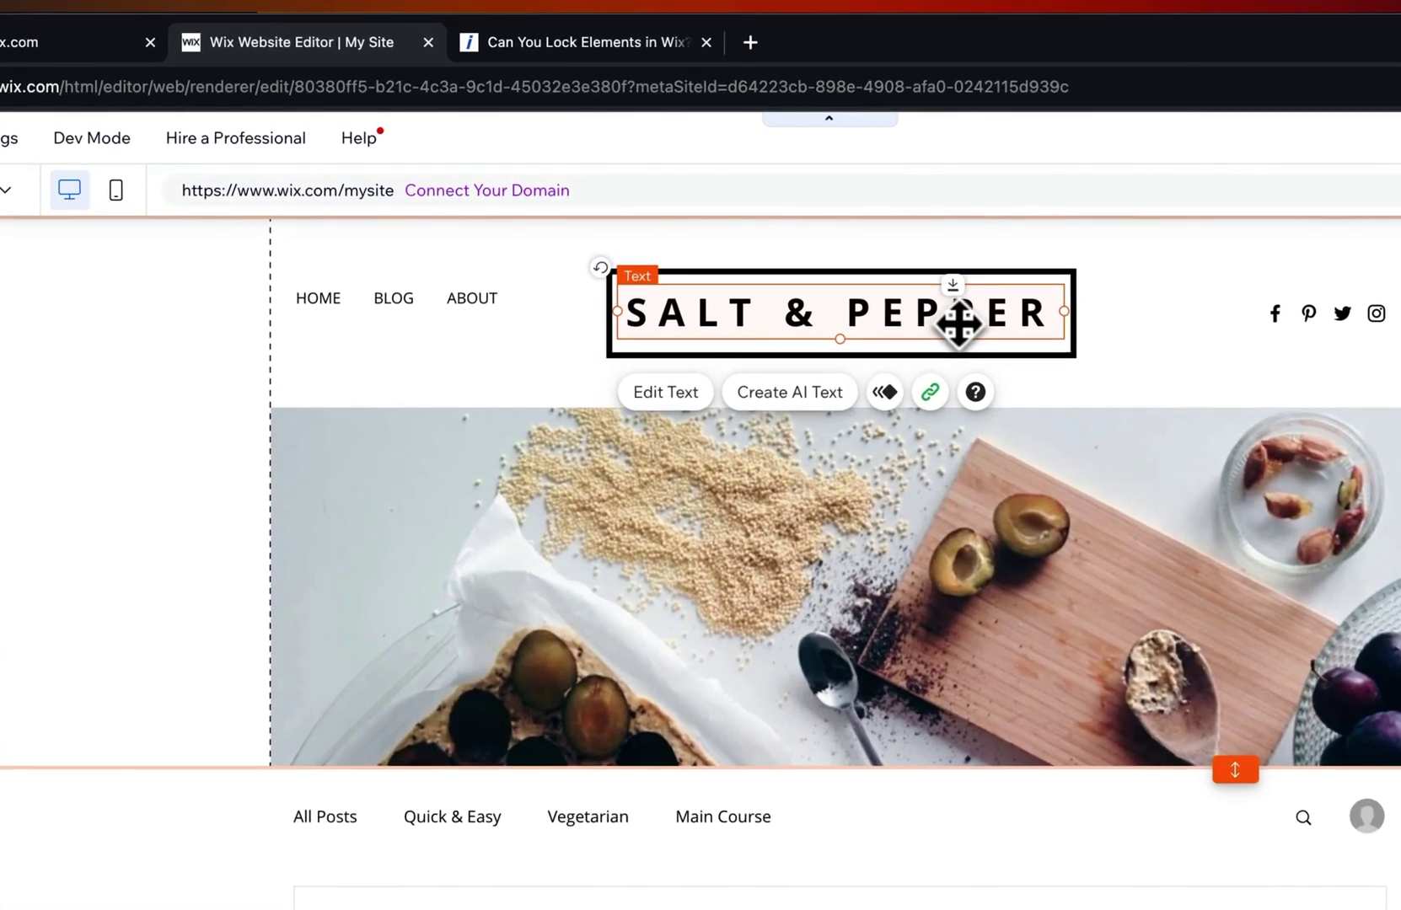
click(852, 276)
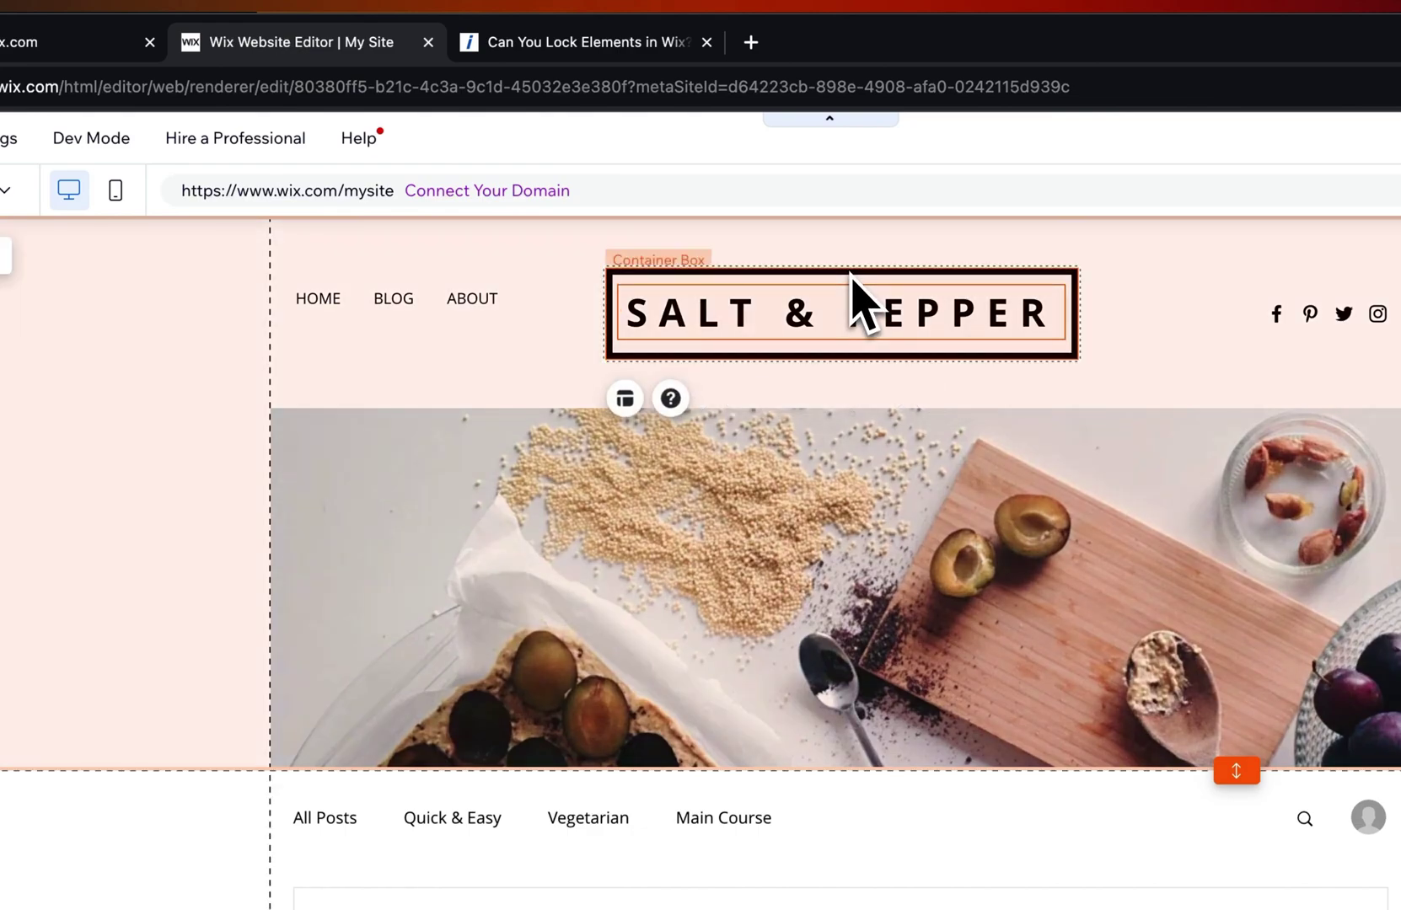
click(469, 307)
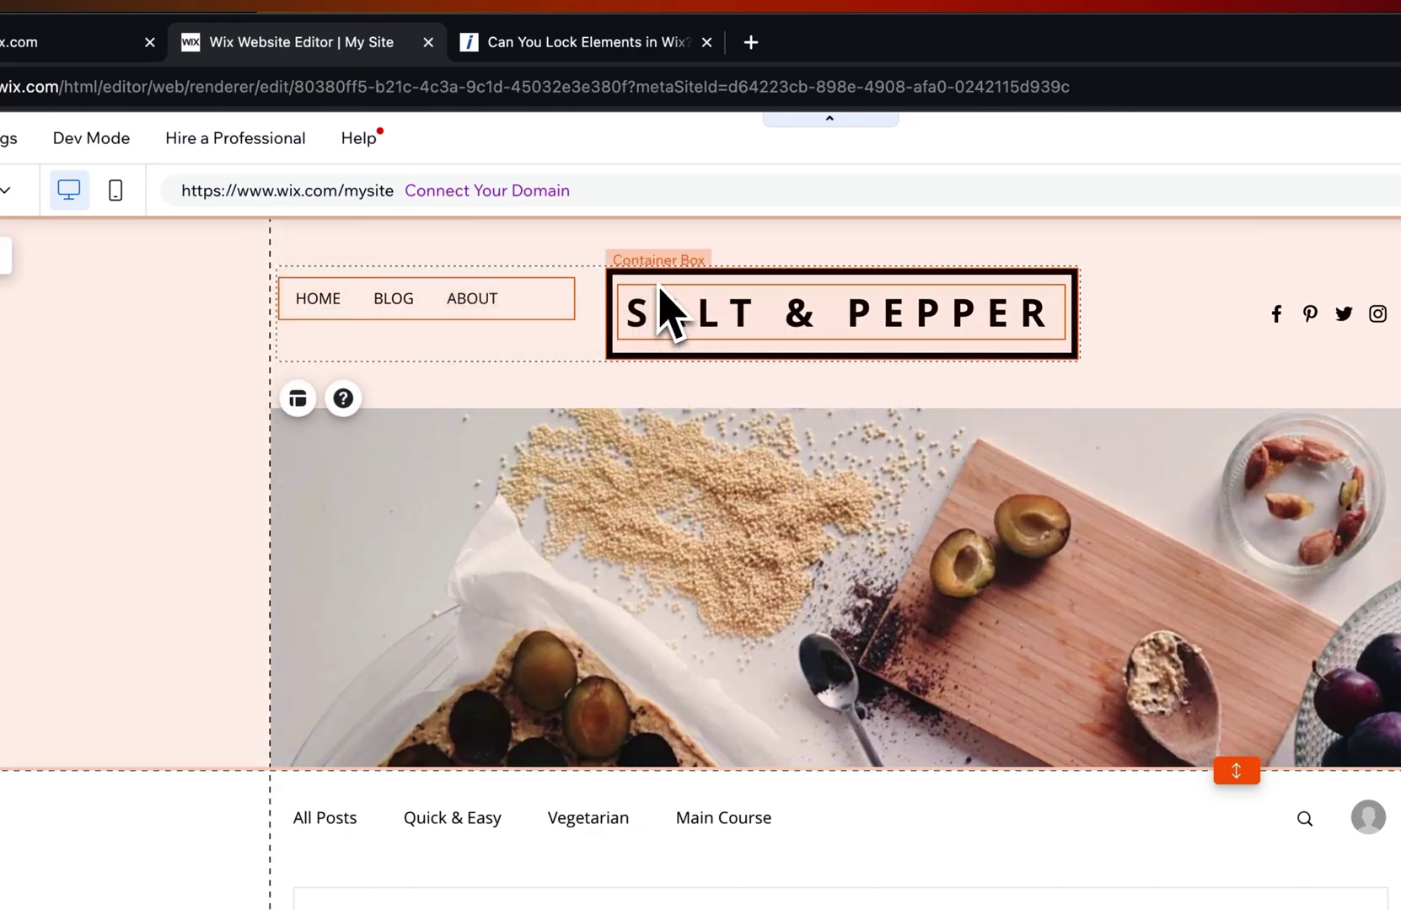
drag(626, 292, 623, 280)
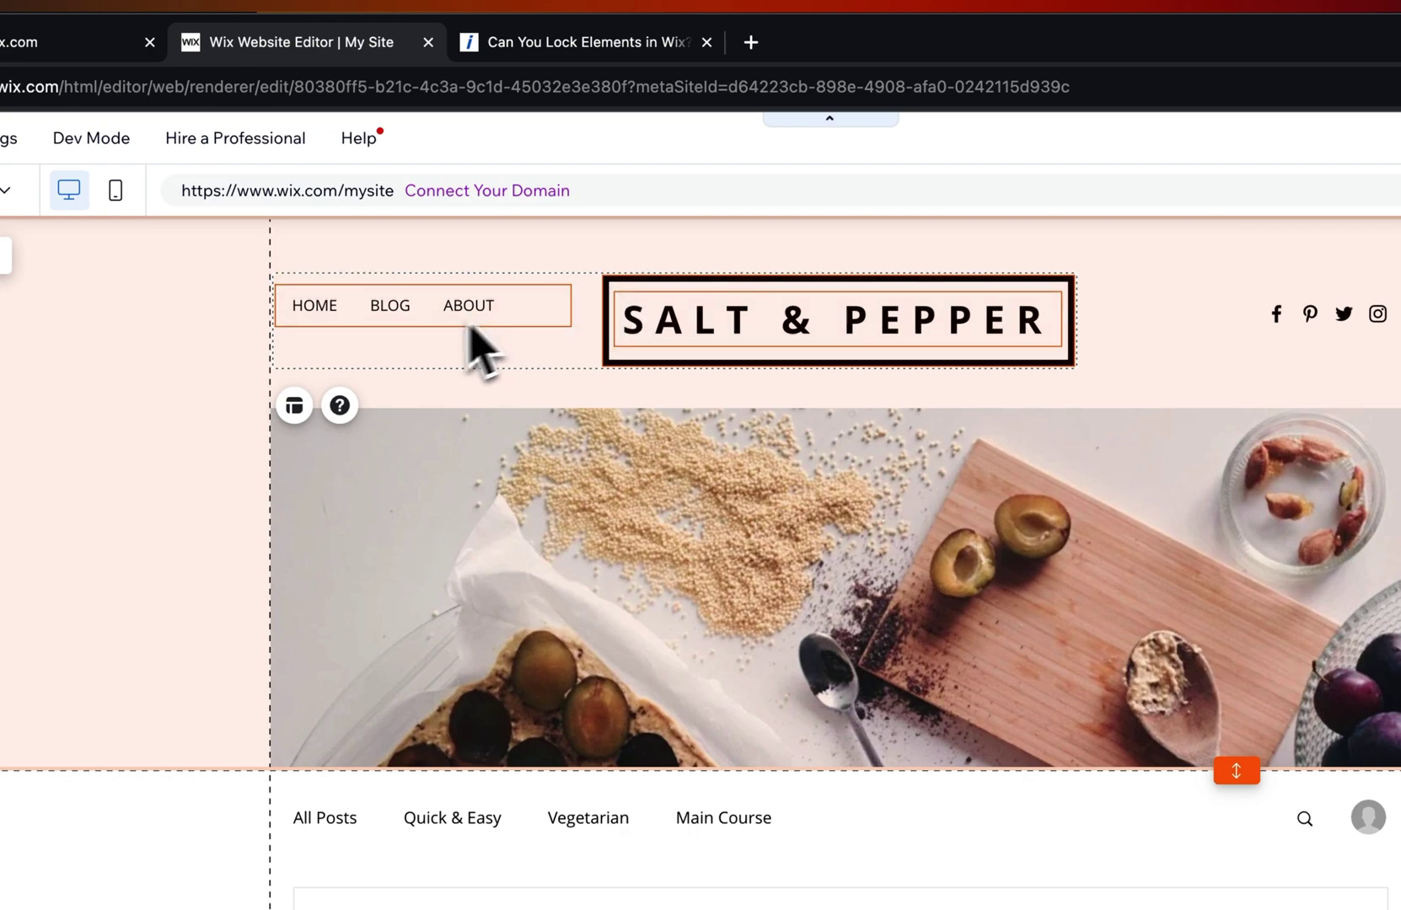
Step: Align the HOME/BLOG/ABOUT menu and SALT & PEPPER title to middle, then deselect
click(294, 405)
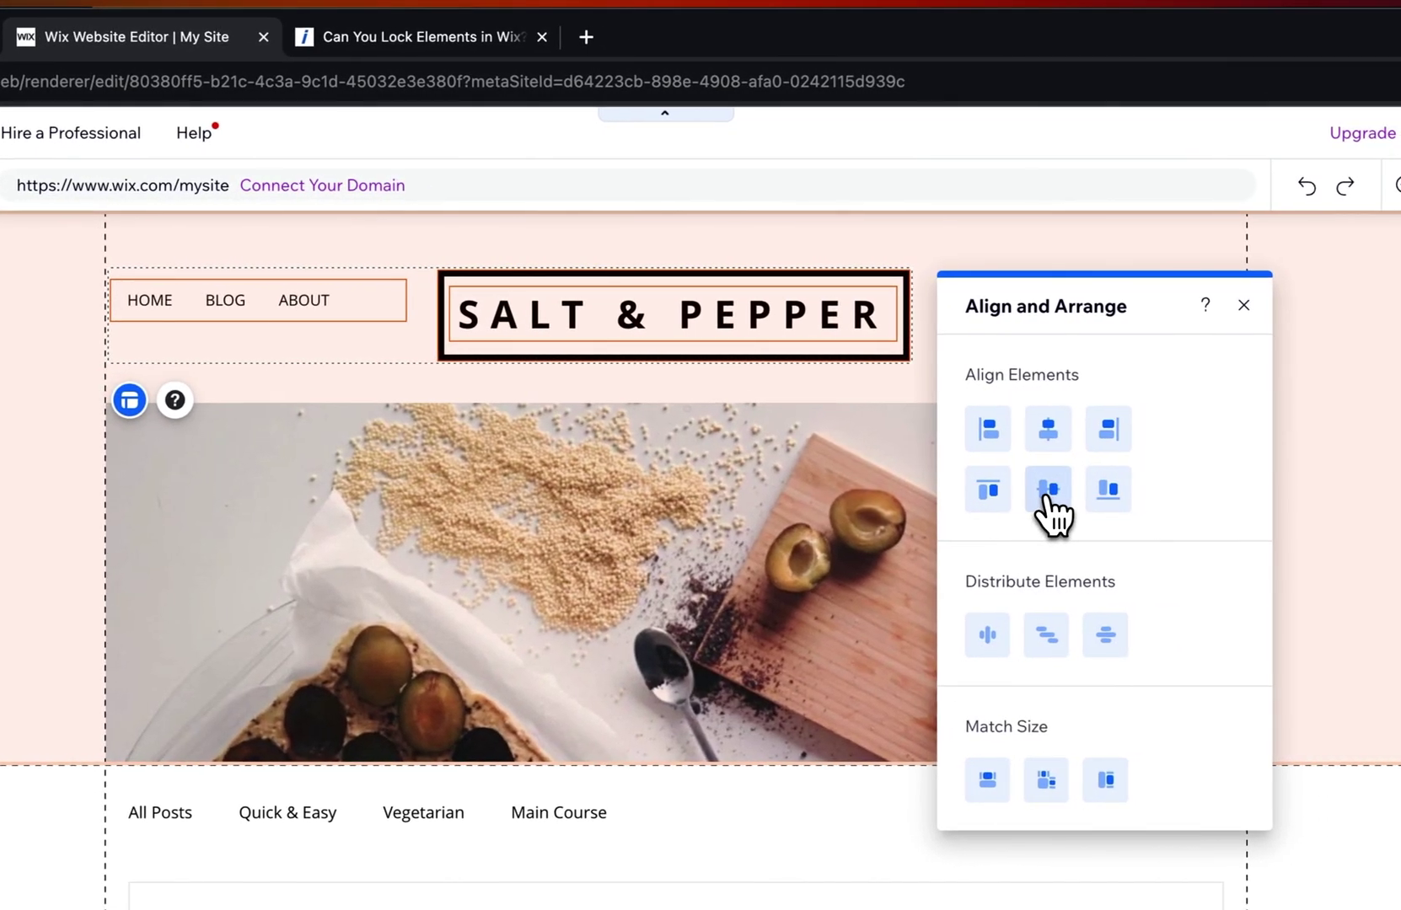
click(1045, 489)
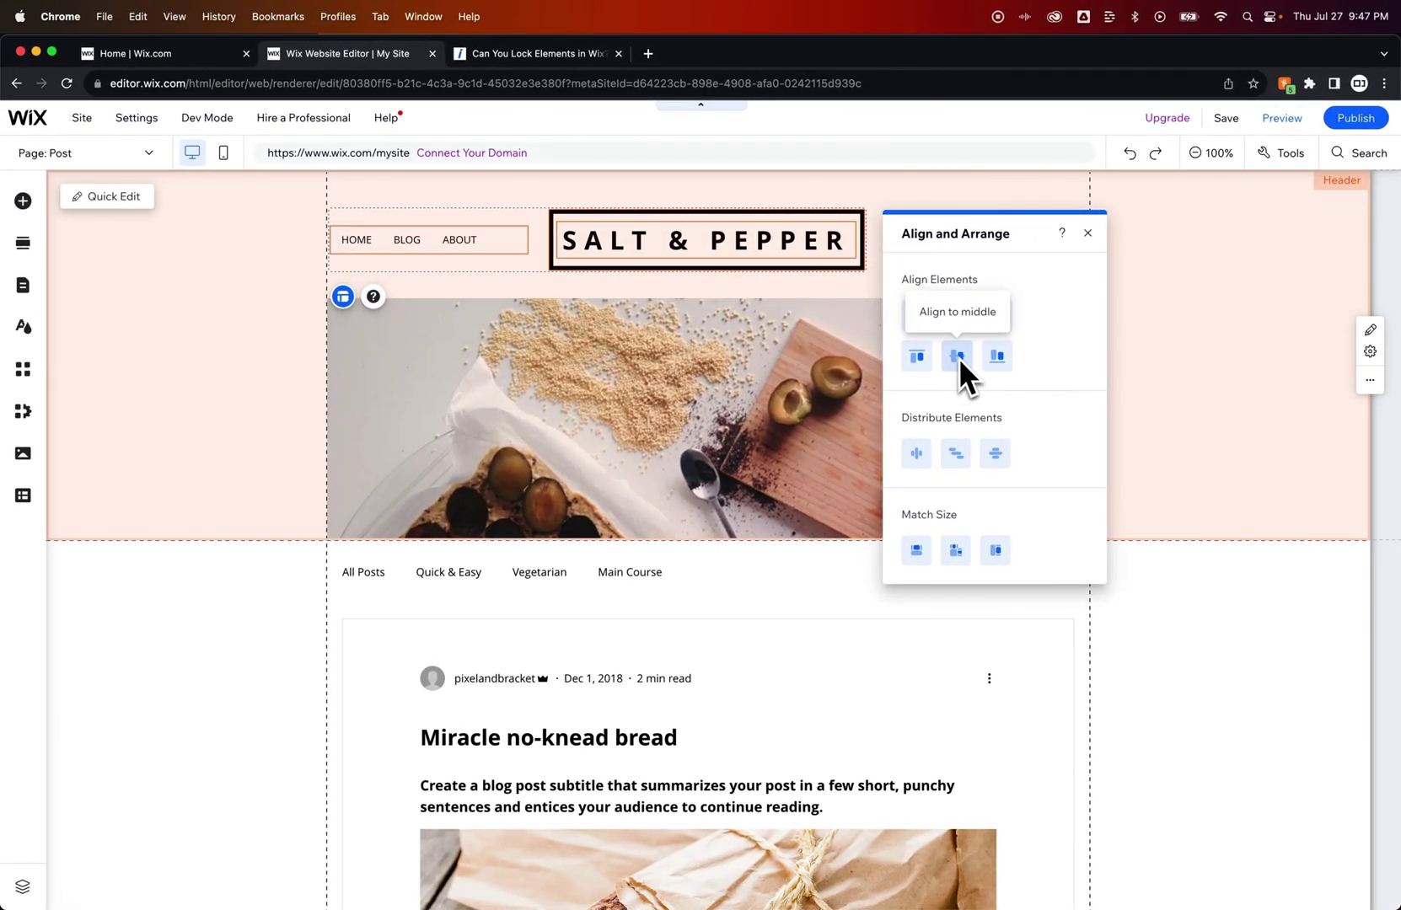
click(833, 195)
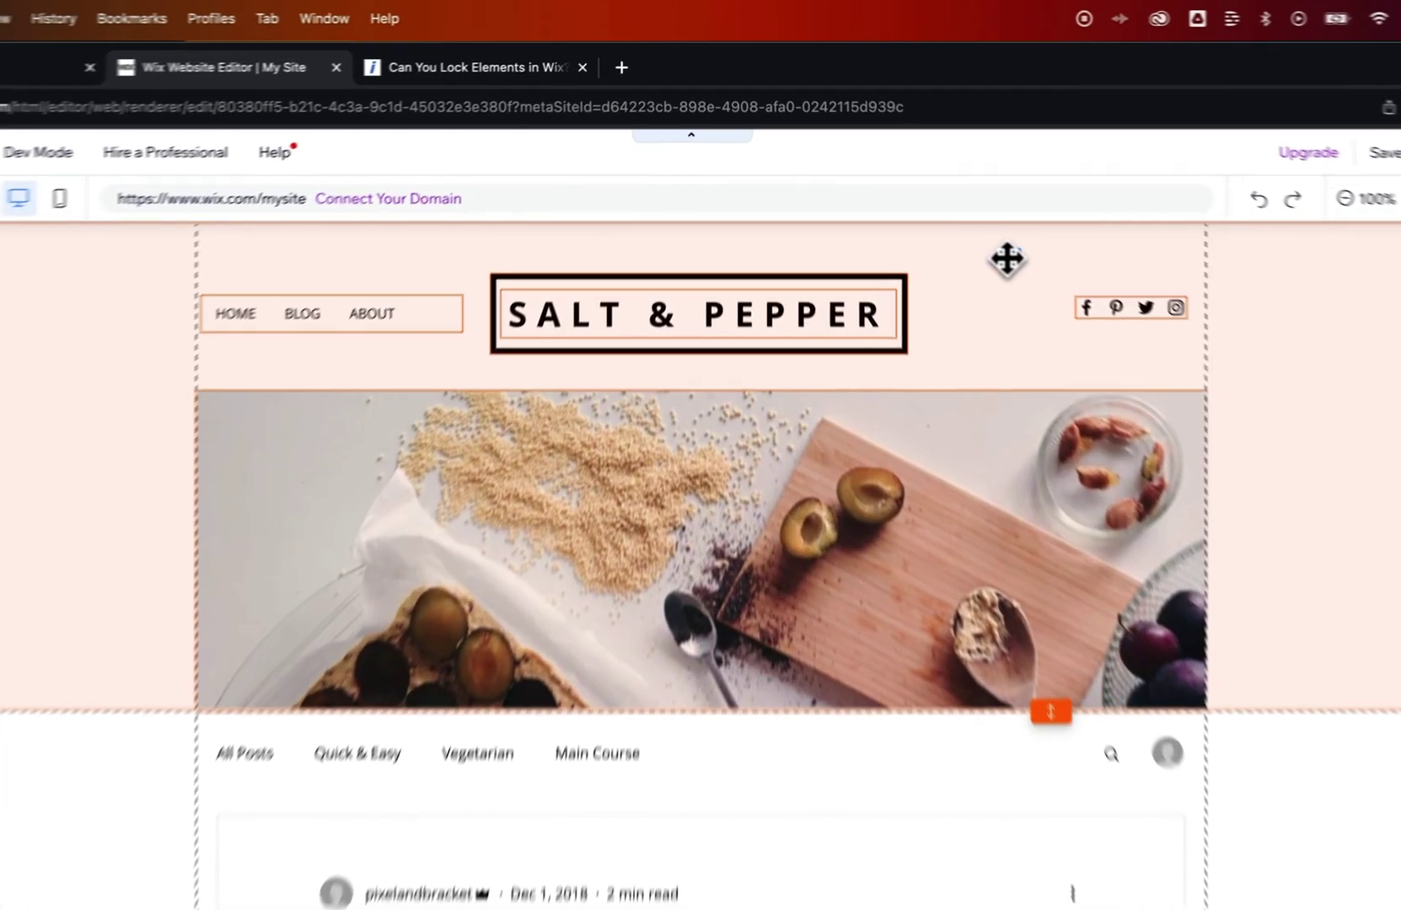
Step: Marquee-select the menu, SALT & PEPPER title and social icons together
drag(945, 192, 492, 277)
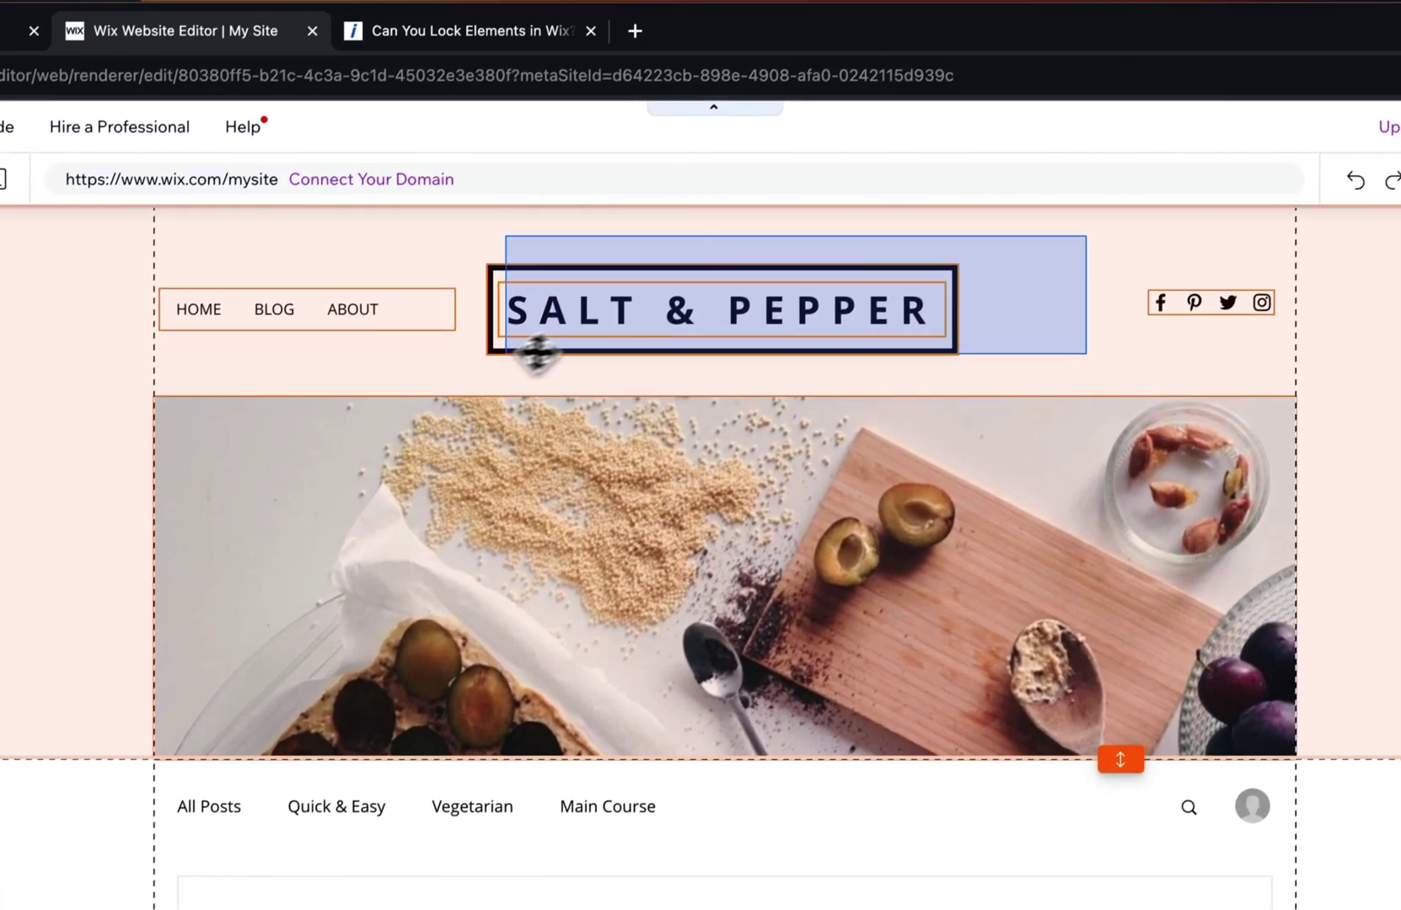
drag(401, 364, 406, 391)
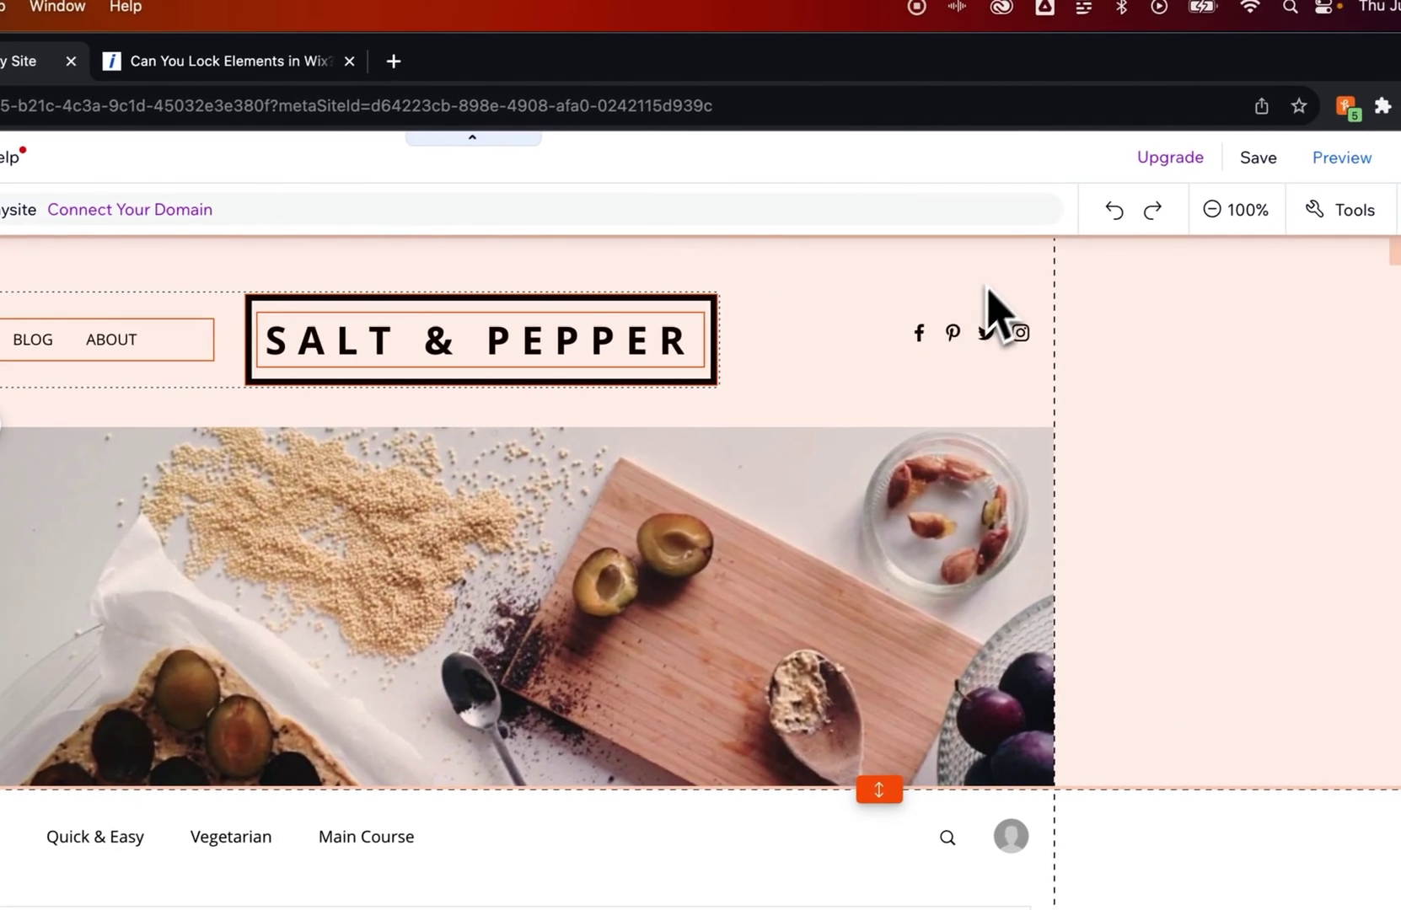
drag(996, 263, 511, 375)
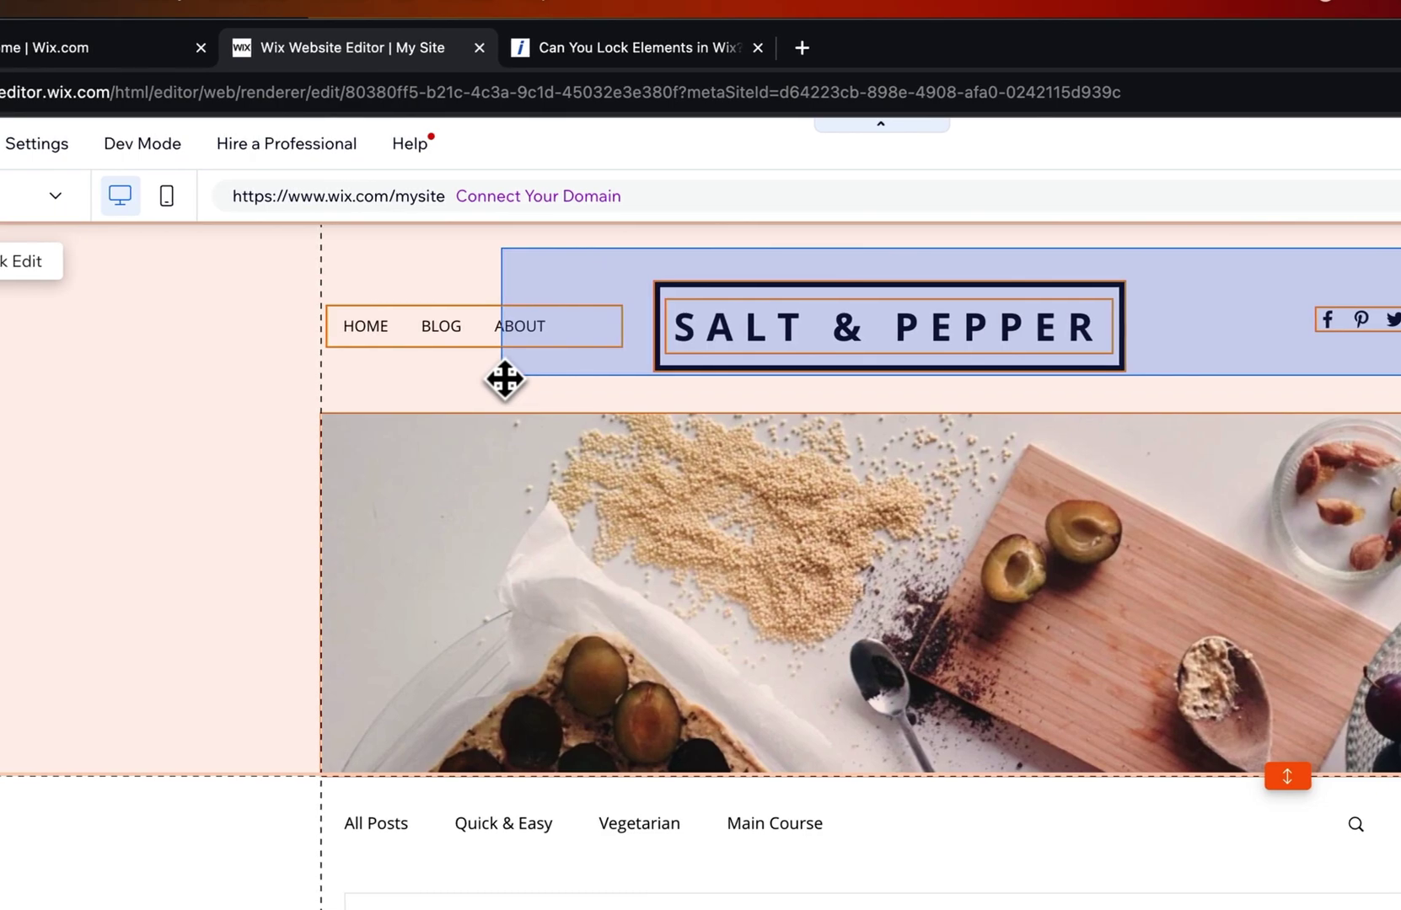
drag(510, 376, 506, 384)
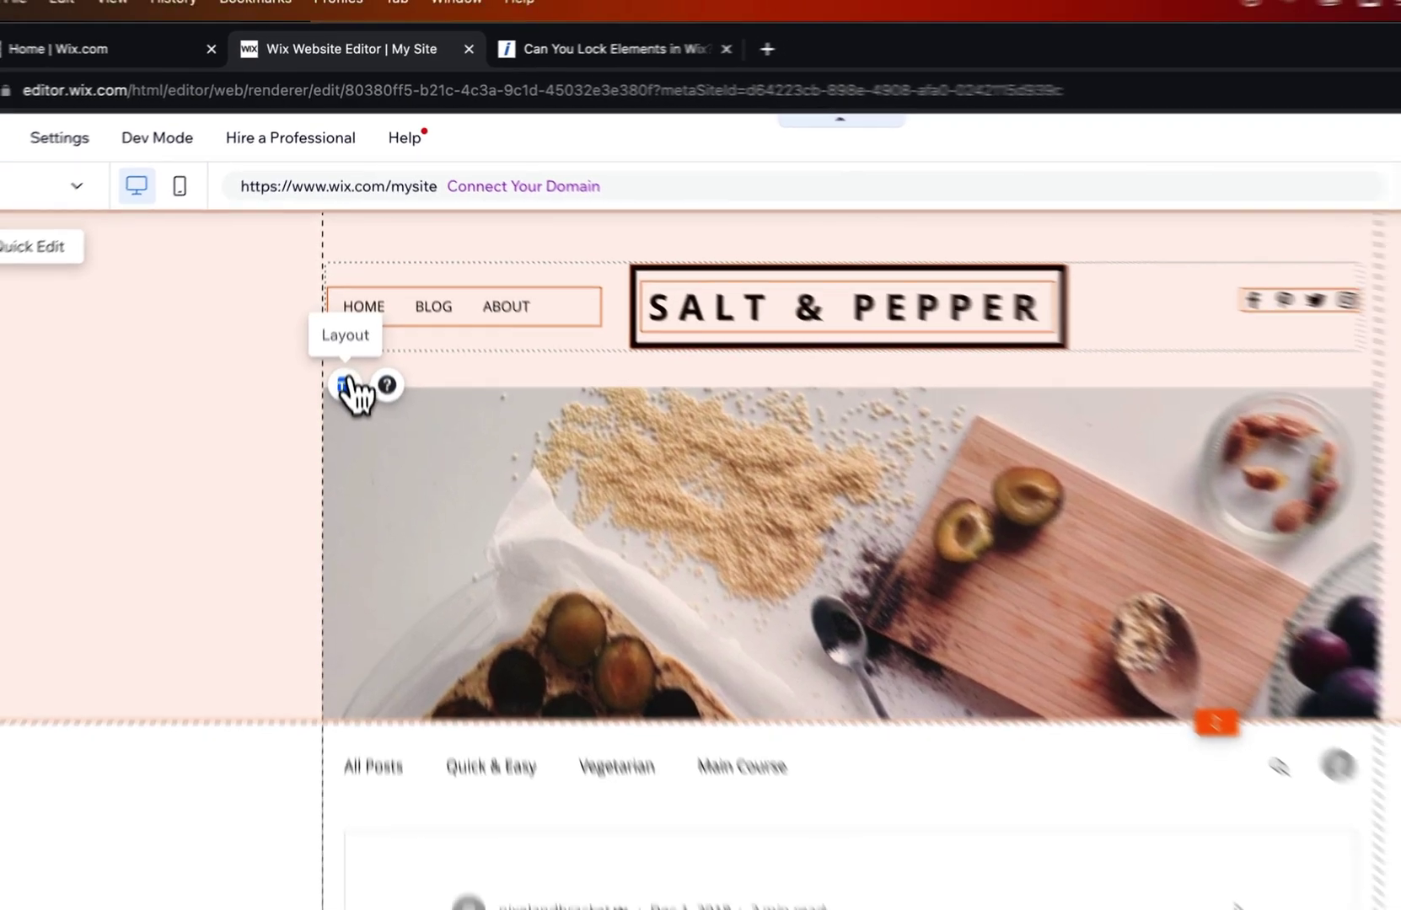
Step: Align the social icons, menu and SALT & PEPPER title to middle, then deselect
click(344, 411)
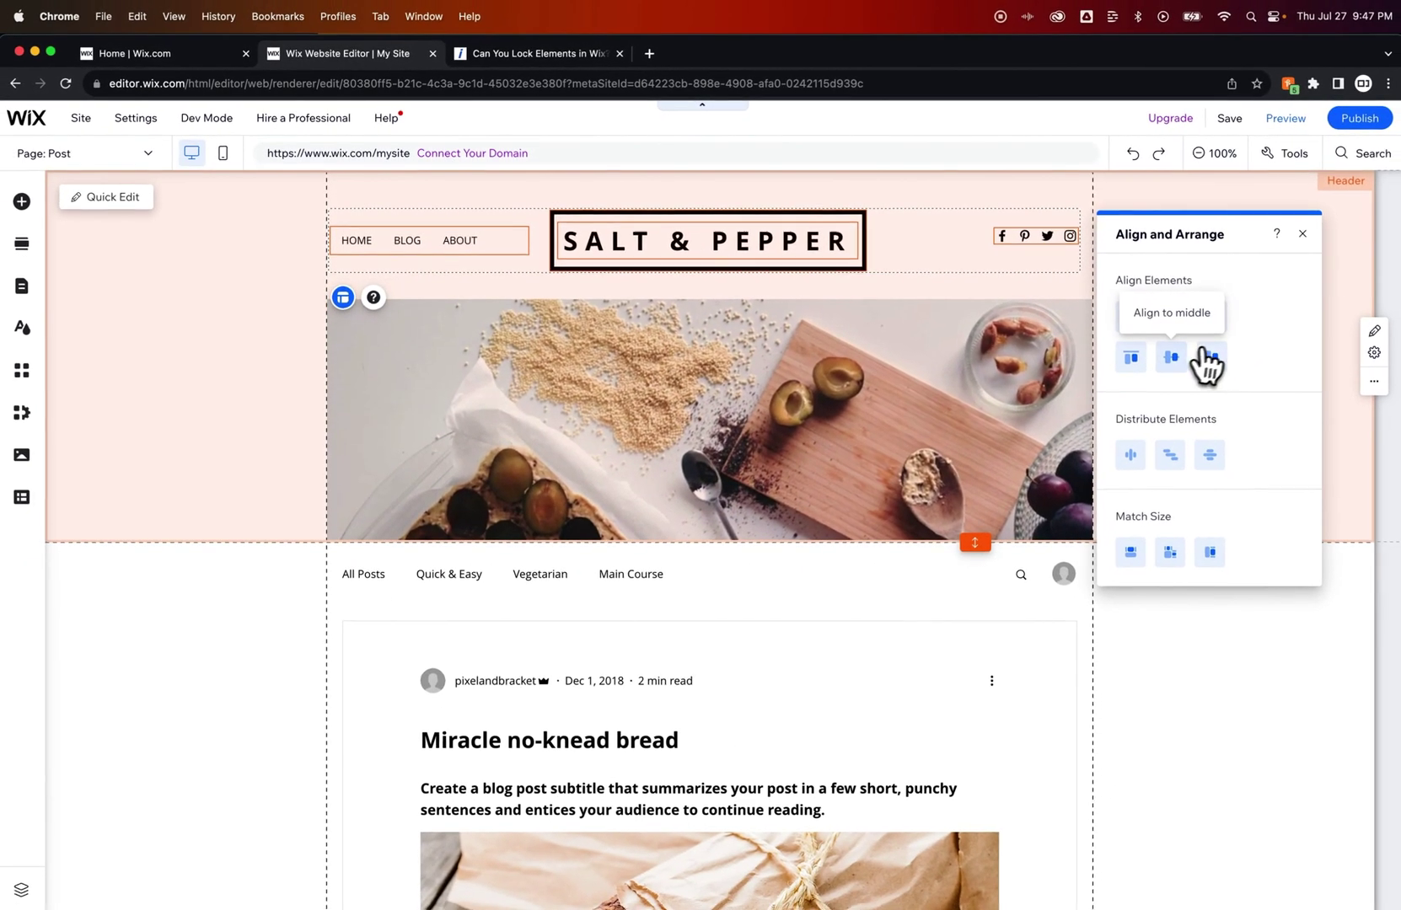
click(1205, 368)
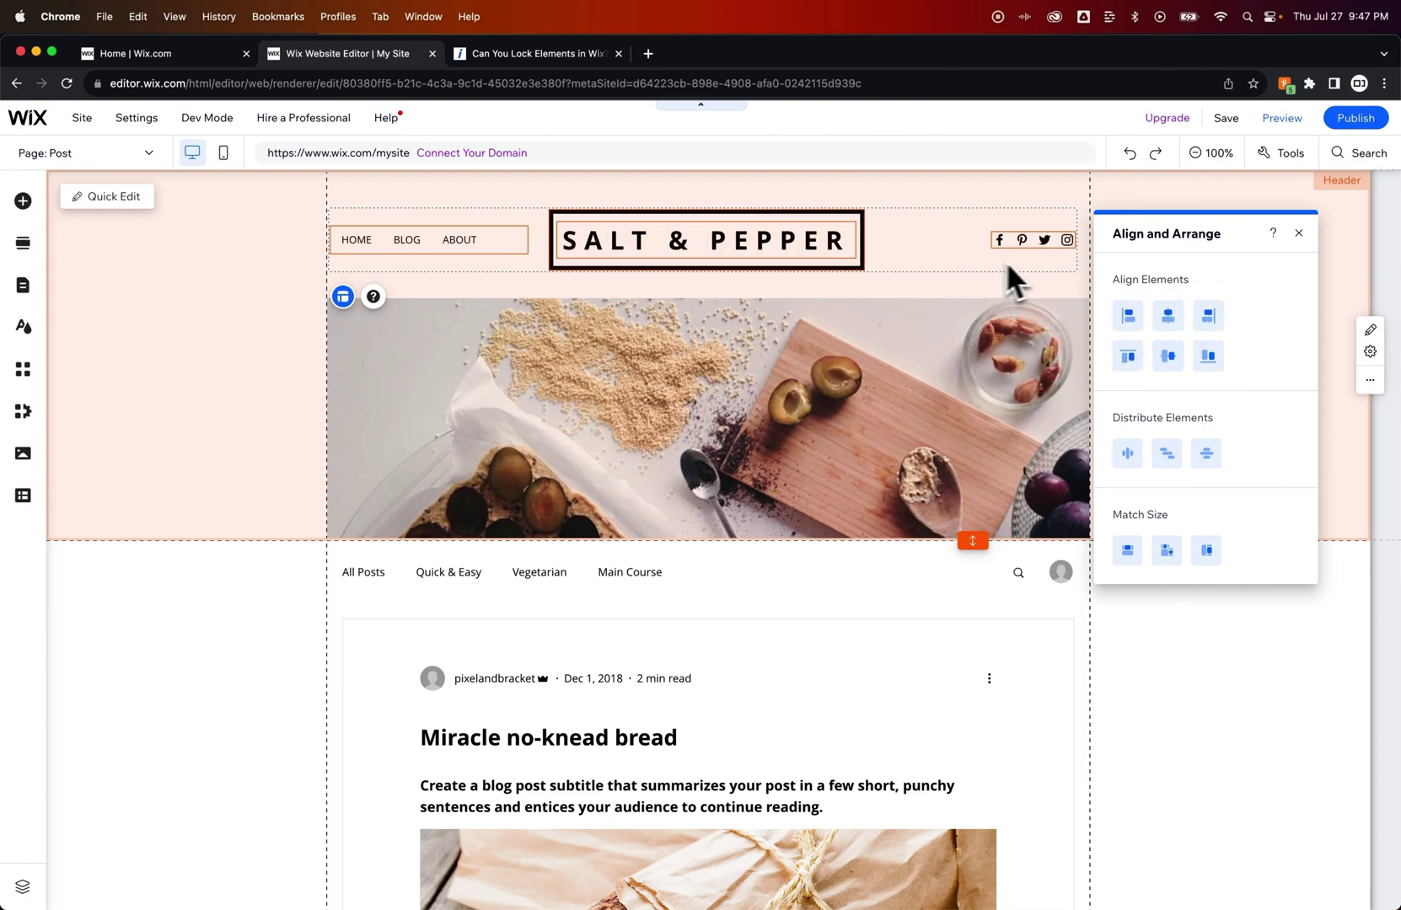
click(1002, 207)
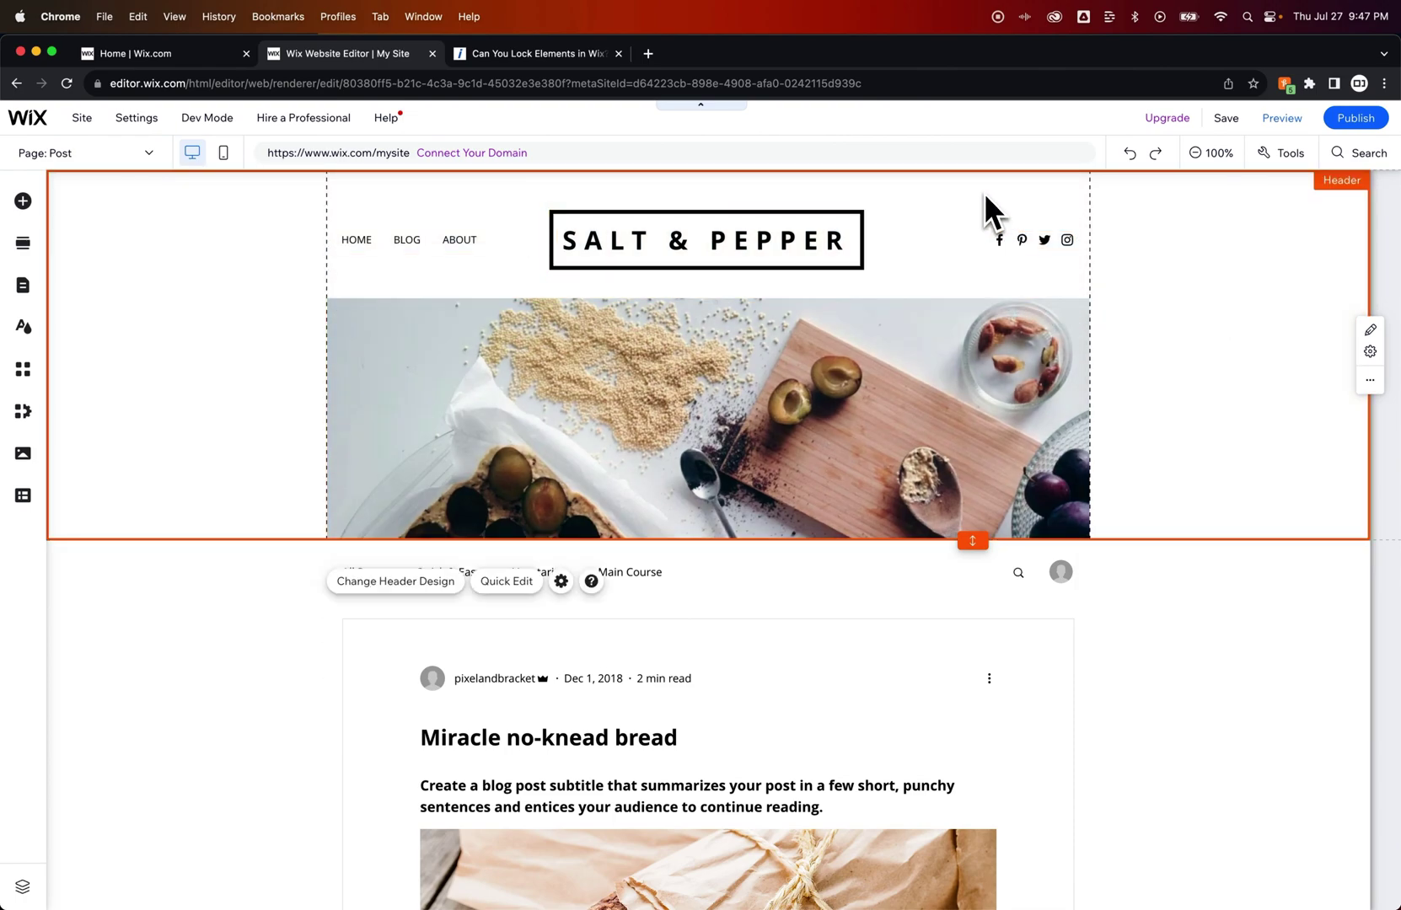